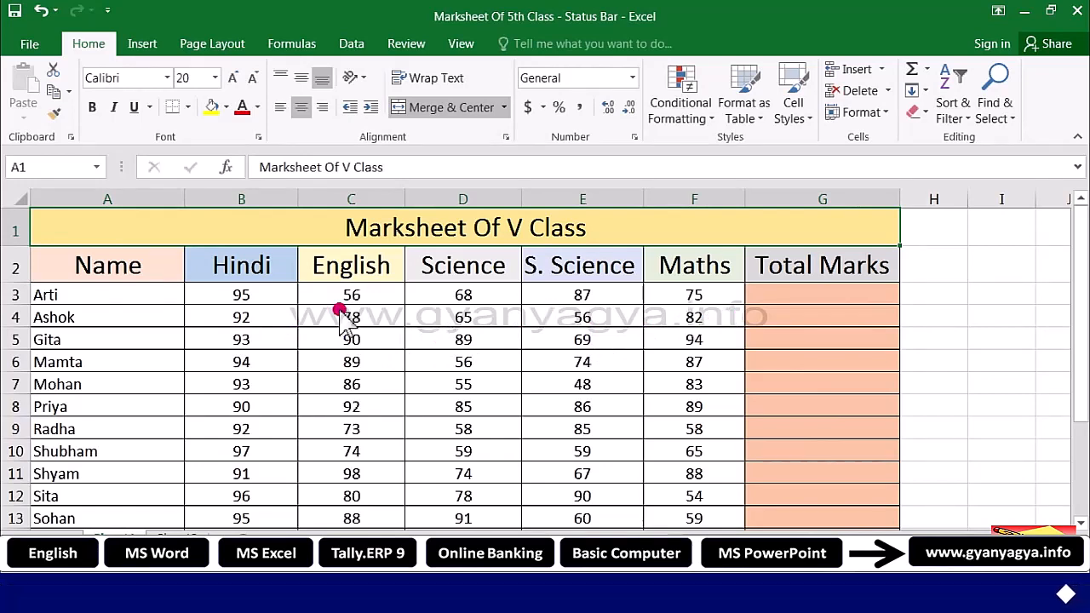
Select the first student's marks in B3:F3 and add the Minimum and Maximum read-outs to the status bar
drag(254, 296, 695, 295)
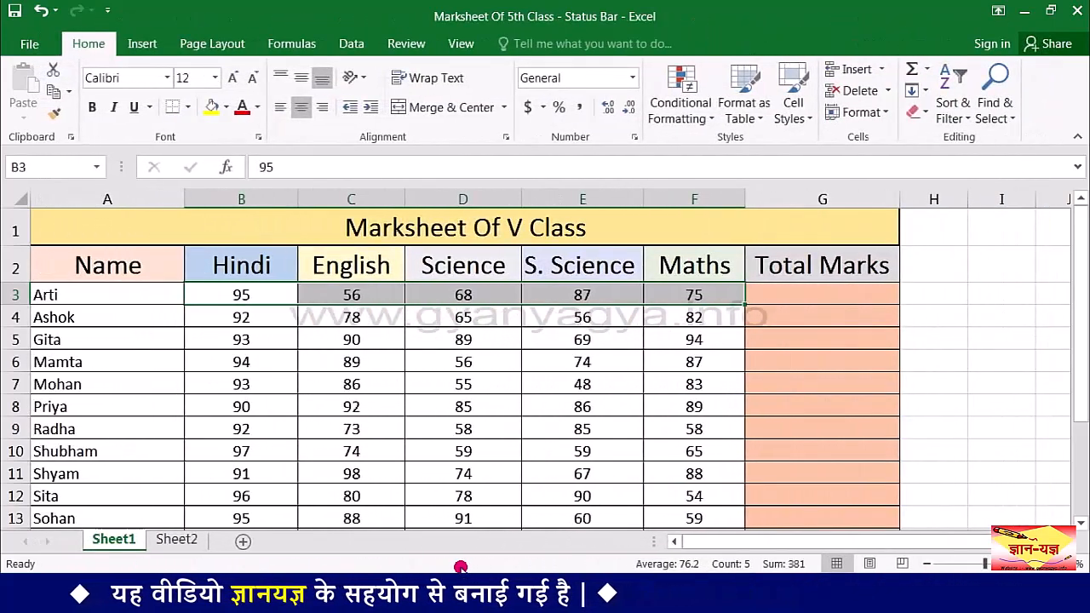
right_click(410, 566)
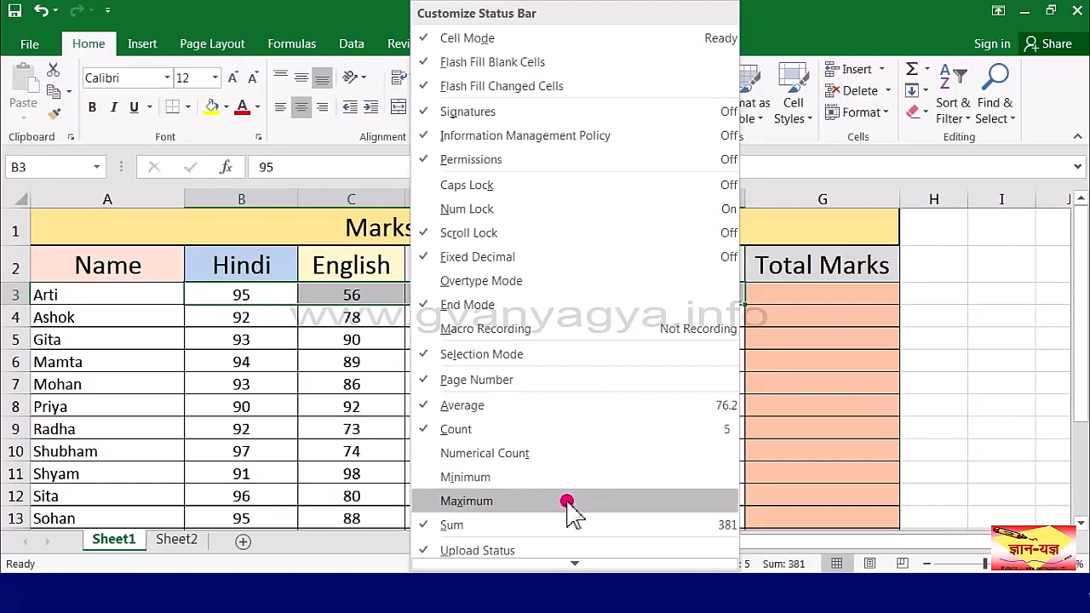
click(558, 477)
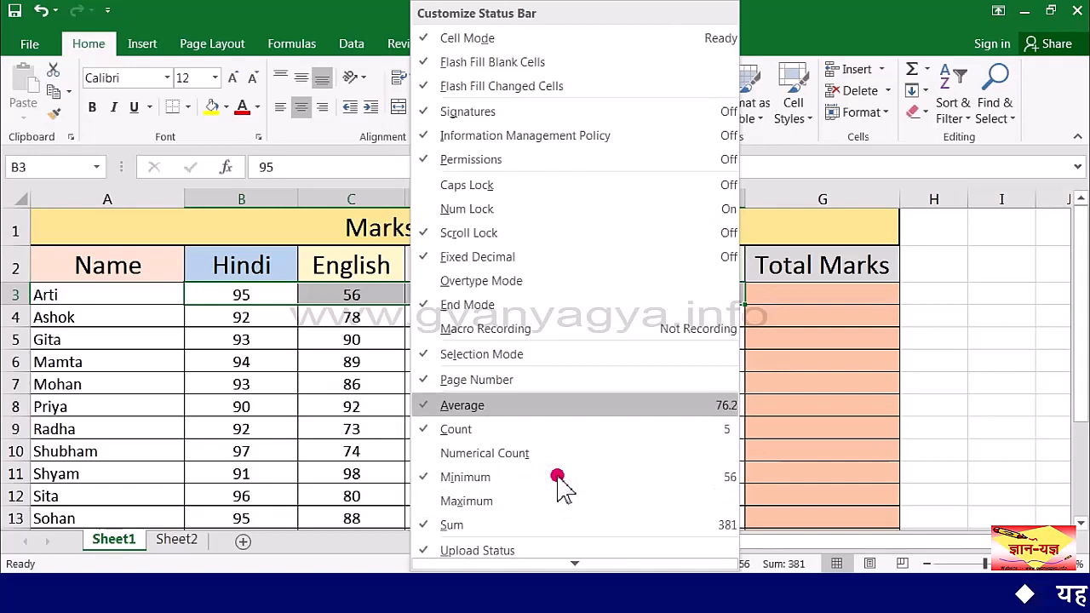
click(535, 501)
click(369, 554)
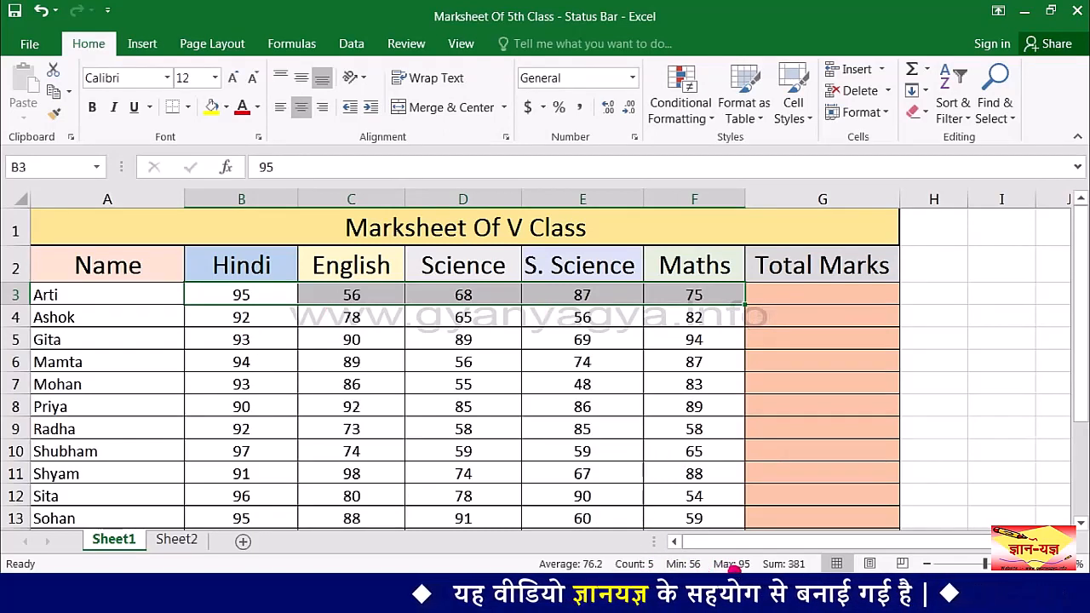
Show the Num Lock indicator on the status bar, then hide it again
right_click(353, 565)
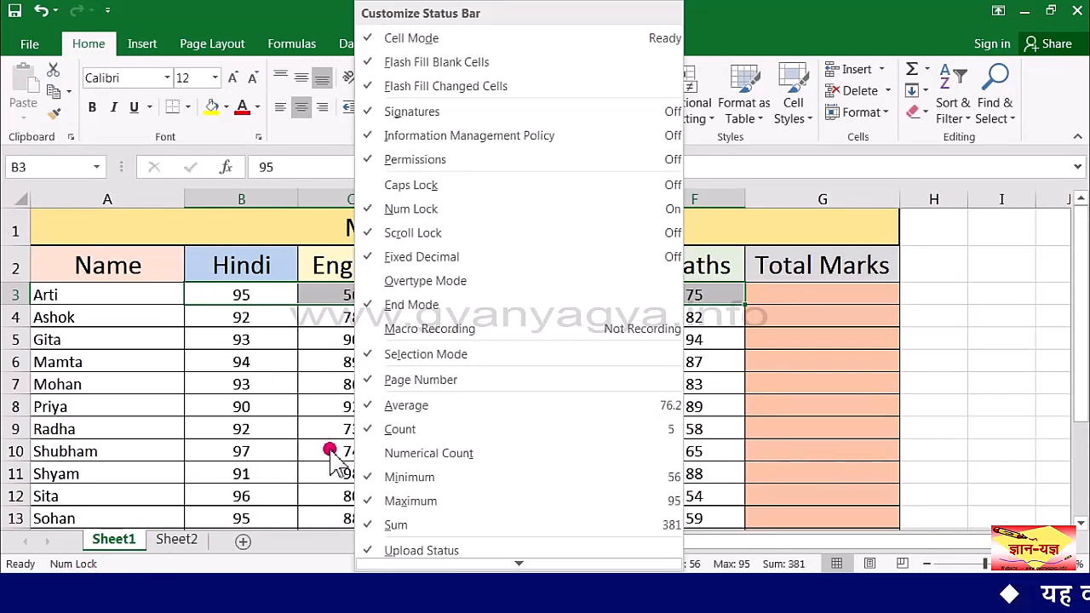
click(99, 565)
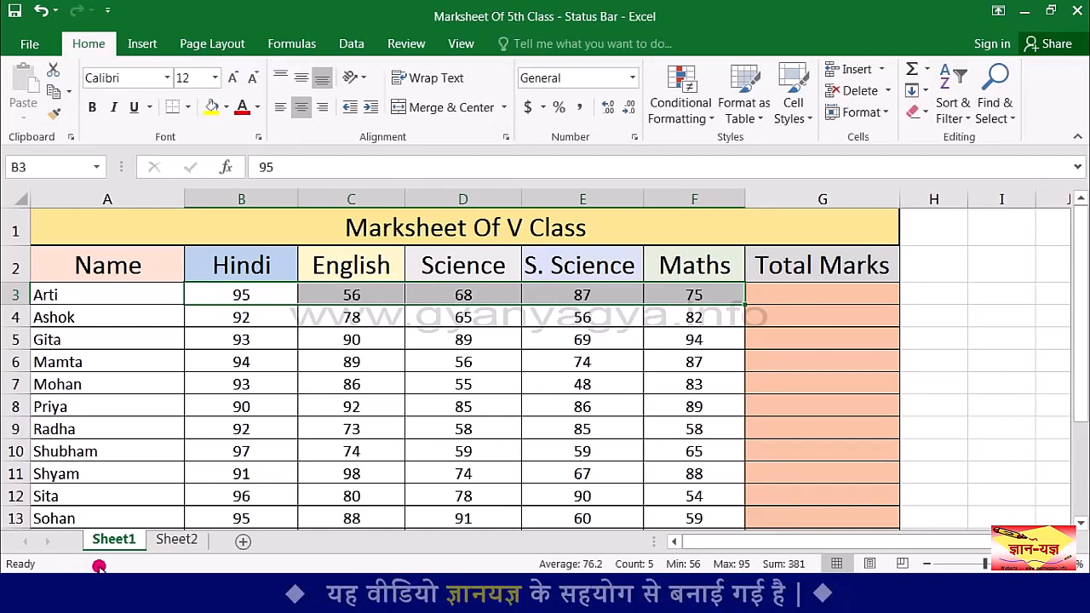
right_click(98, 567)
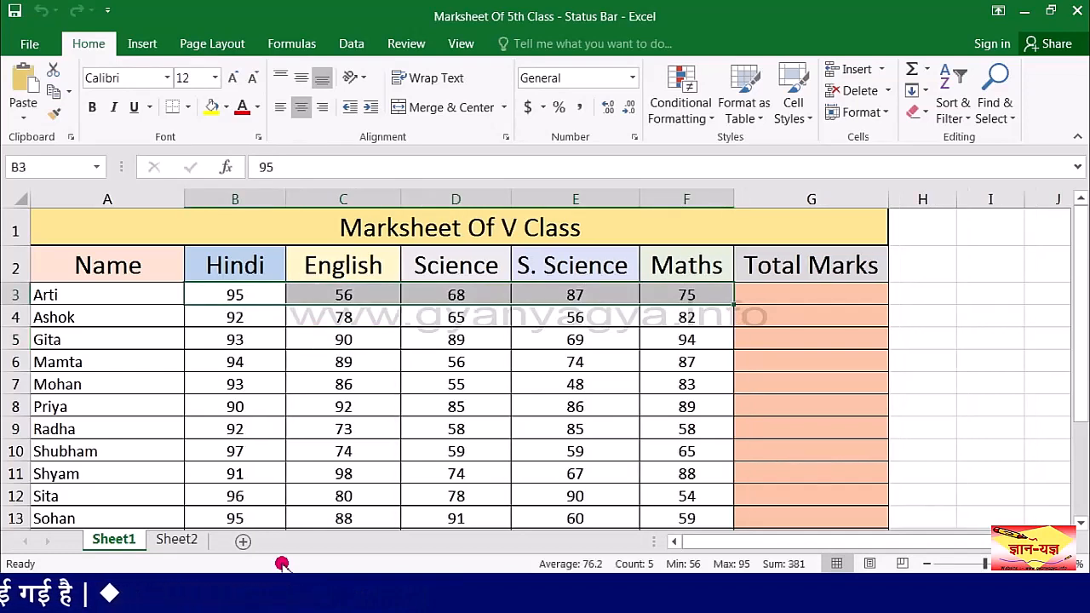
Turn Caps Lock on and display the Caps Lock indicator on the status bar
right_click(281, 564)
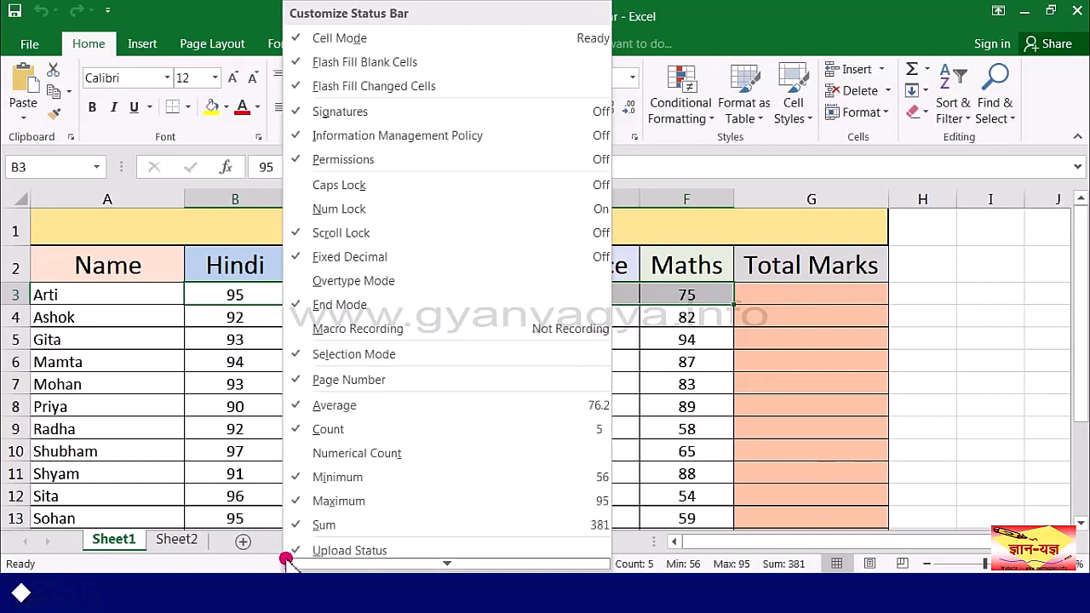
scroll(282, 564, down, 1)
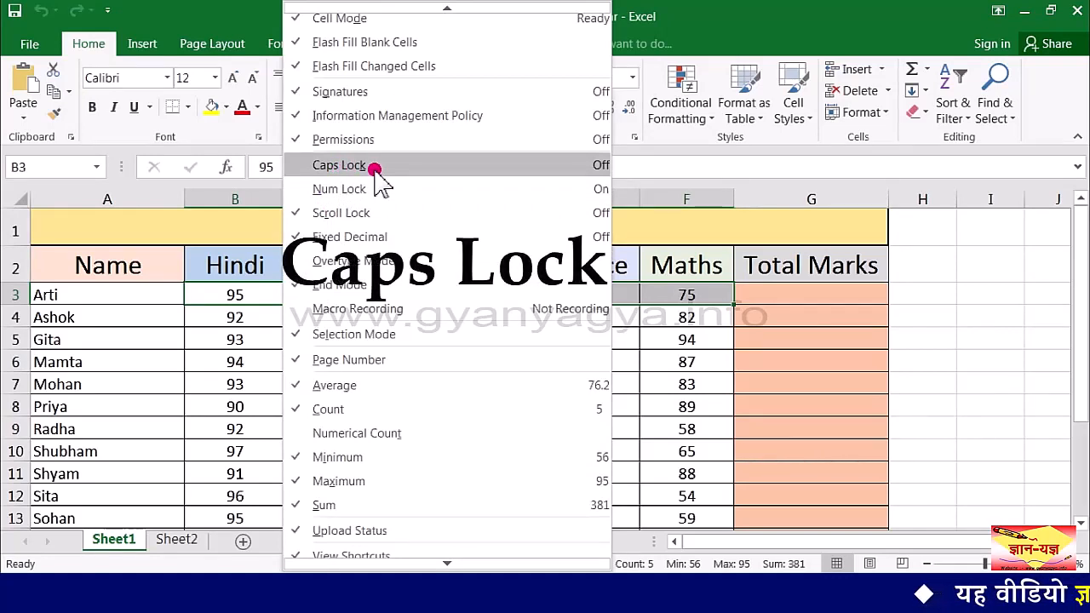
key(Caps_Lock)
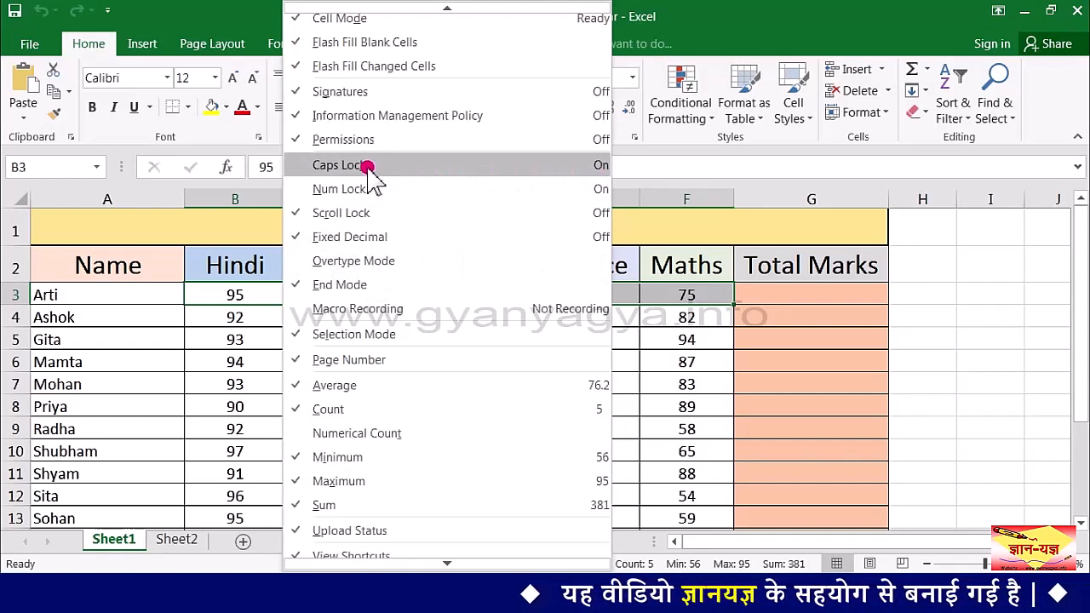
click(305, 167)
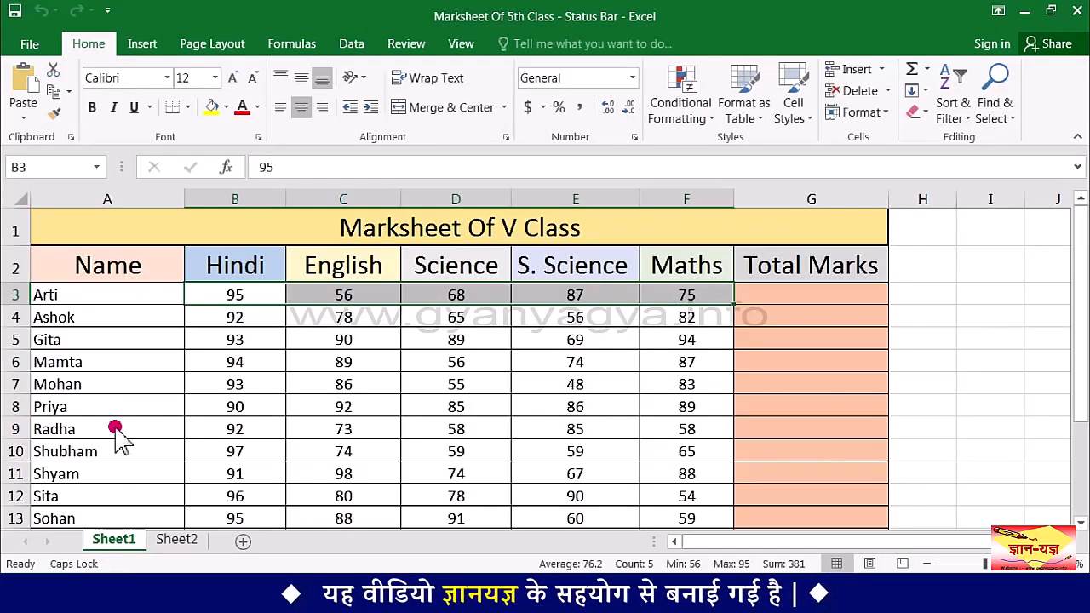
click(109, 298)
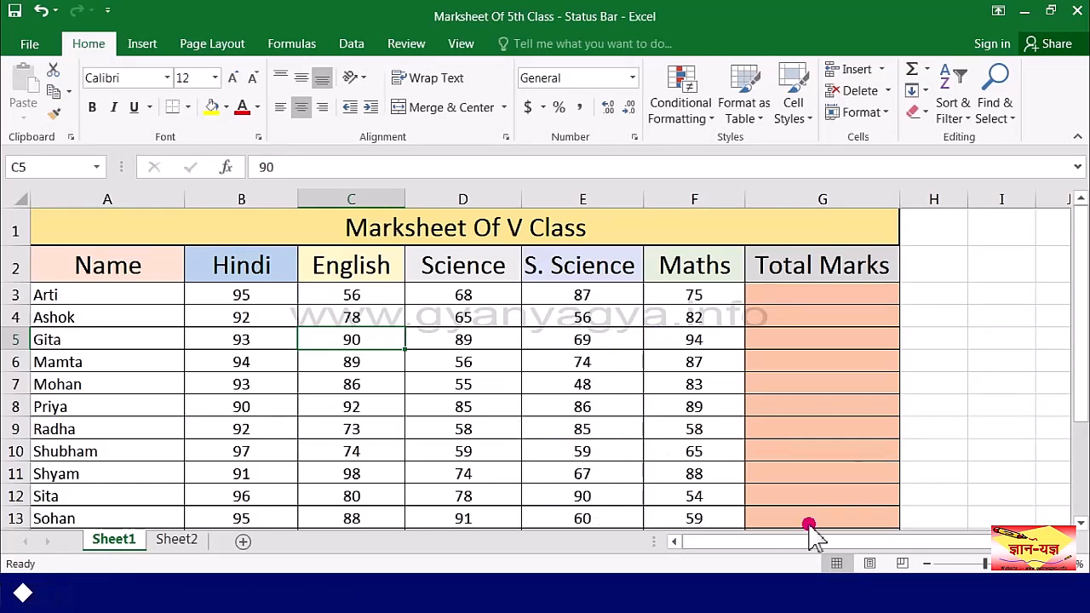
Show Sheet1 in Page Layout view and examine its pages from header to footer
click(870, 565)
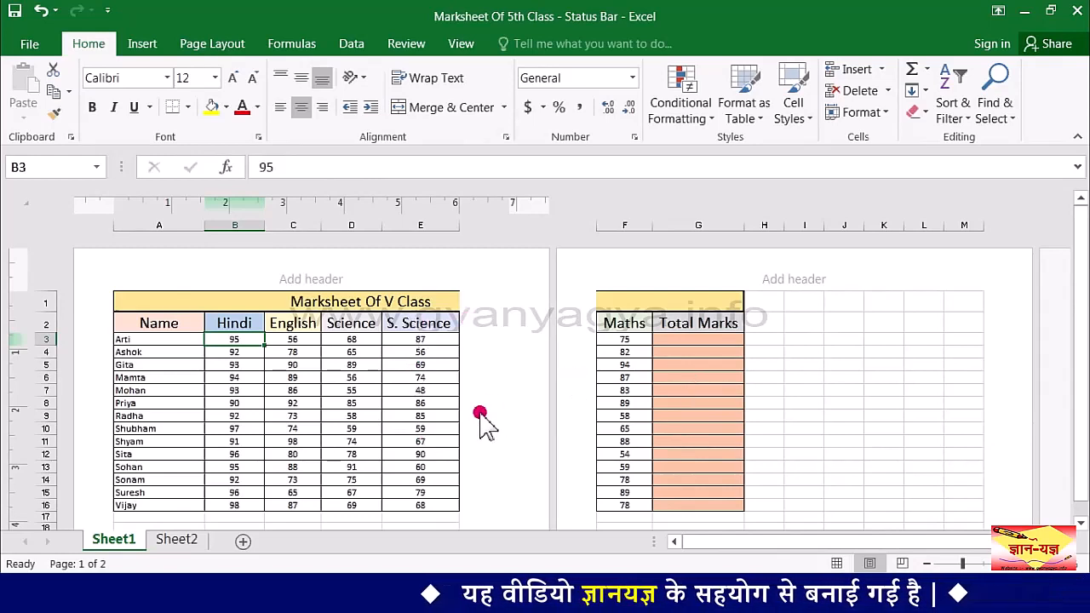
scroll(351, 375, down, 6)
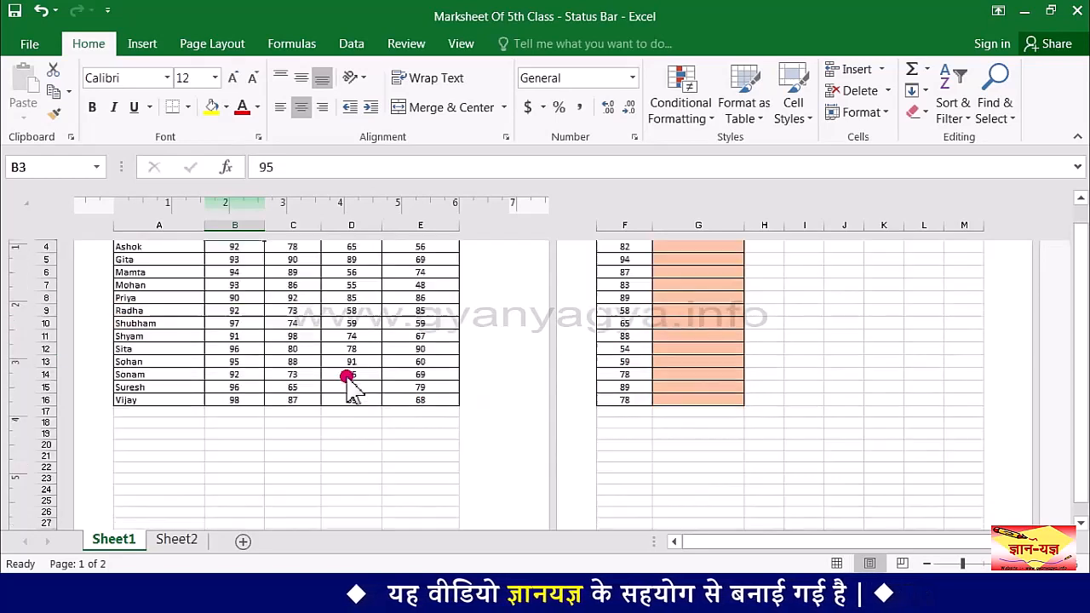
scroll(351, 378, down, 2)
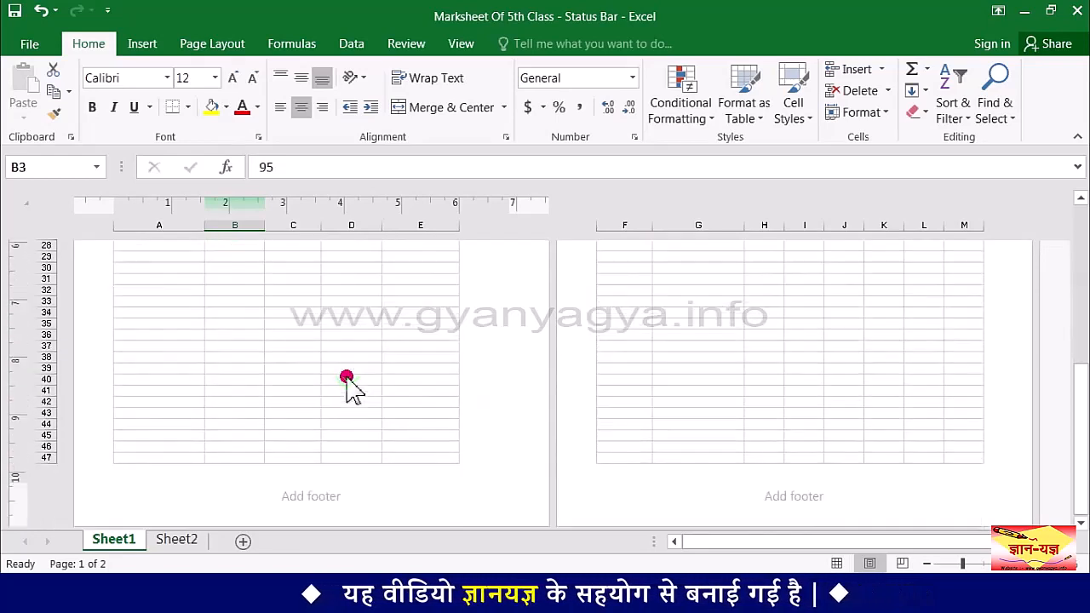
scroll(351, 377, up, 10)
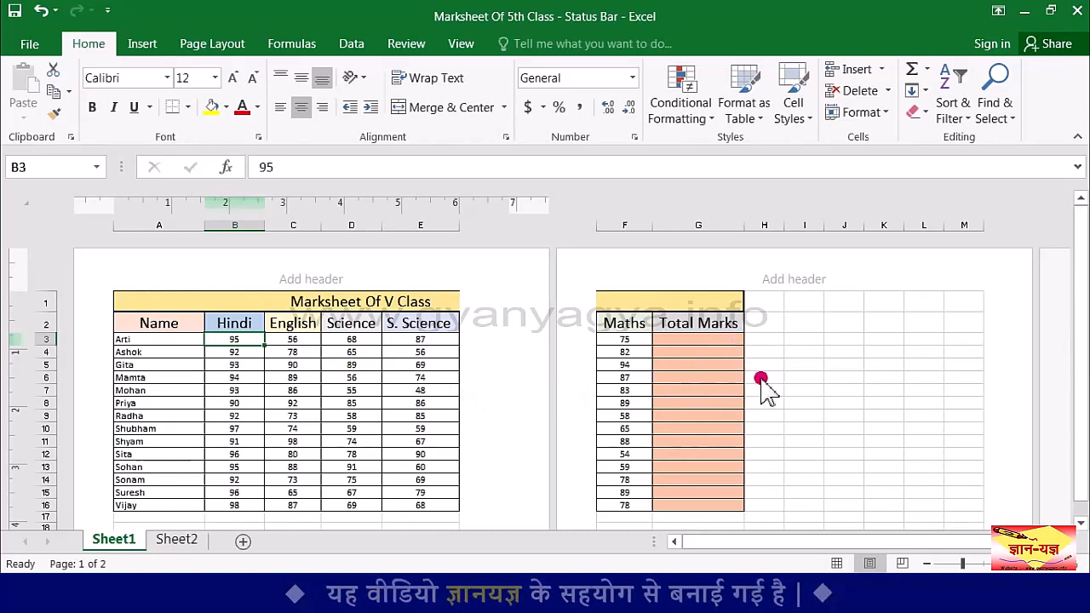
scroll(762, 390, down, 6)
scroll(443, 426, up, 6)
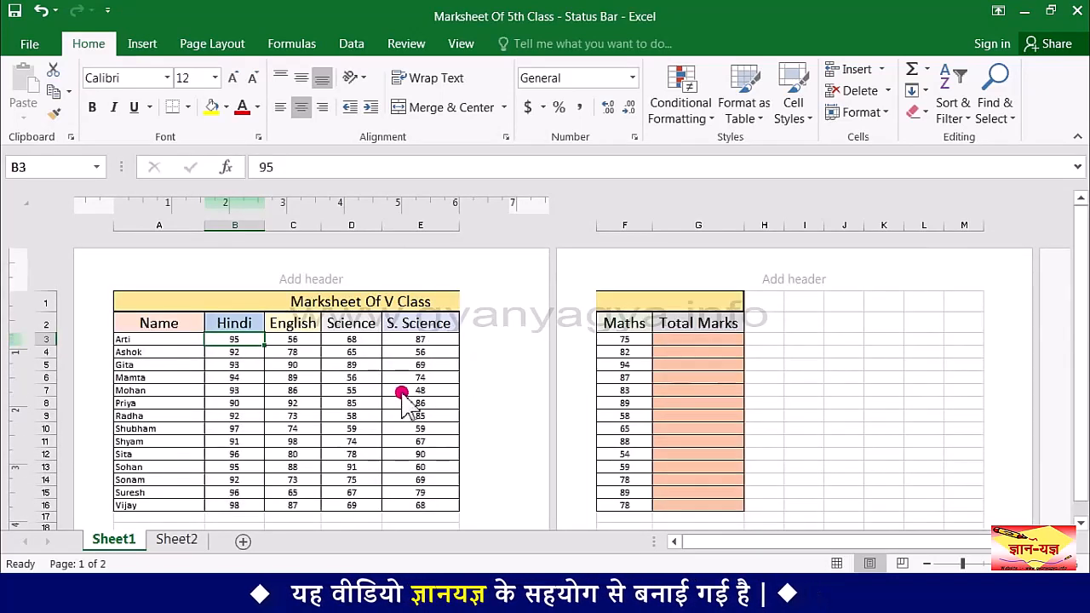
scroll(409, 400, down, 2)
scroll(381, 365, up, 3)
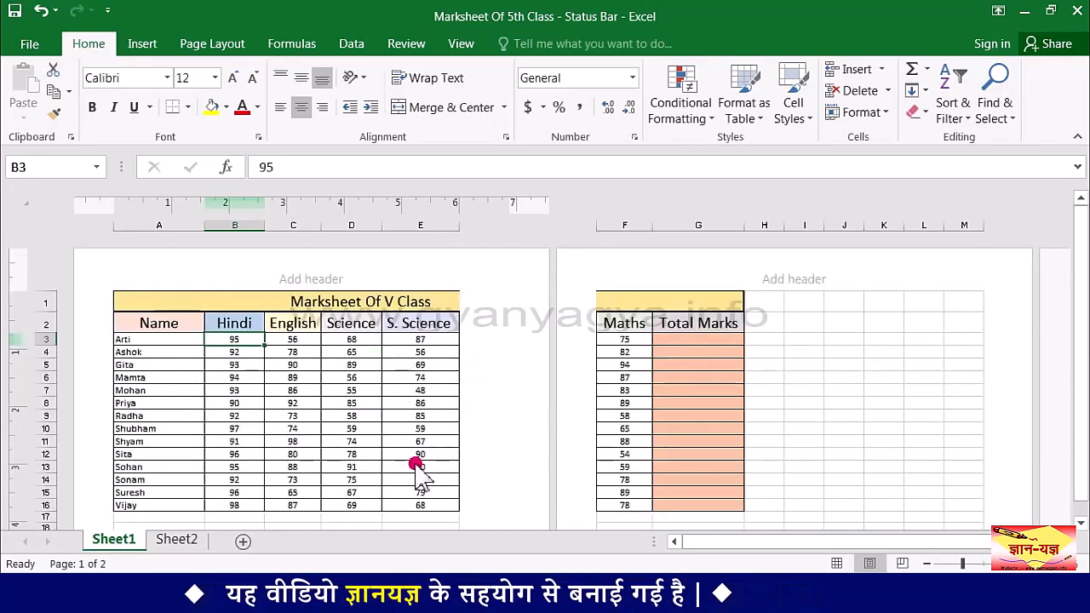
scroll(397, 452, down, 5)
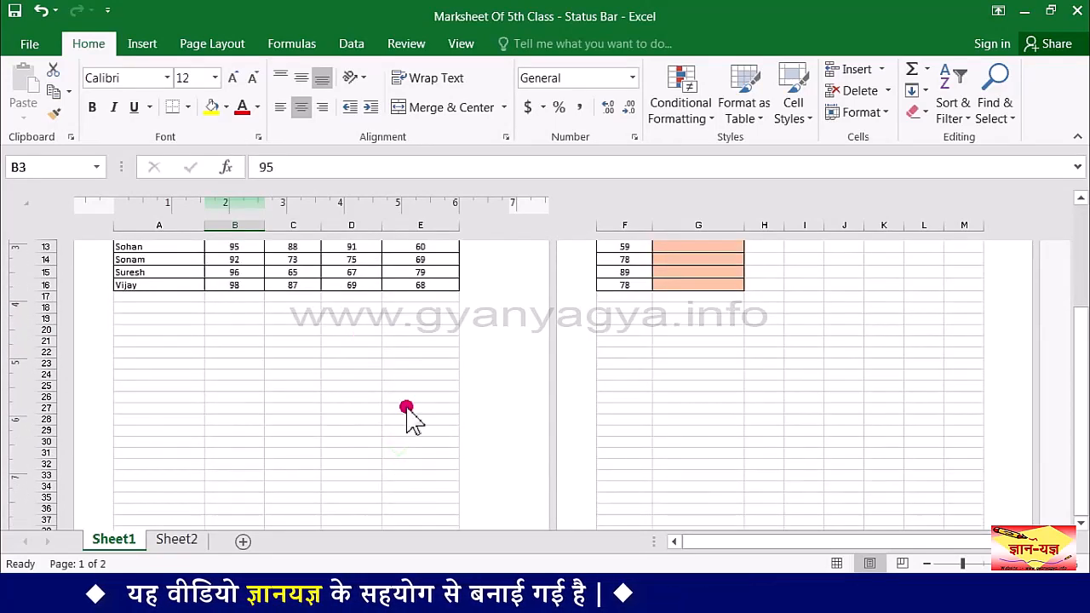
scroll(408, 409, down, 3)
scroll(305, 391, down, 2)
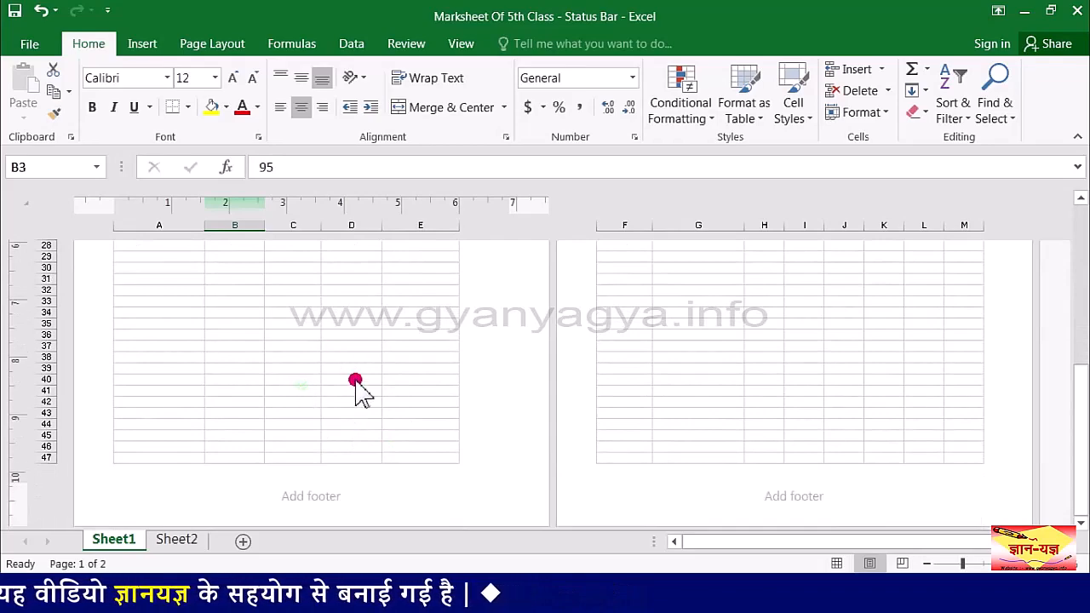
scroll(358, 409, up, 3)
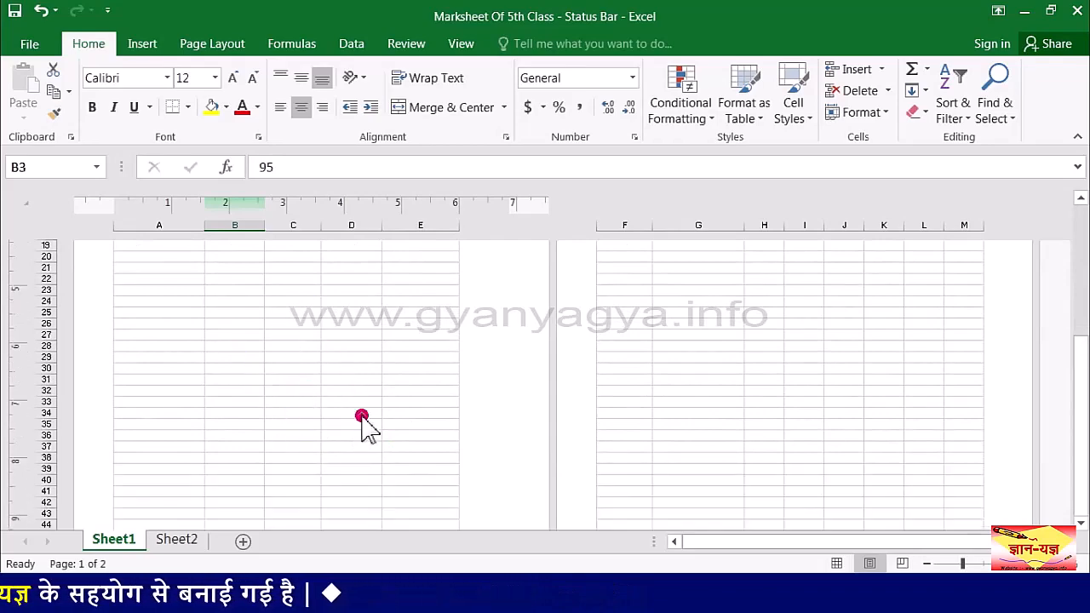
scroll(362, 423, up, 6)
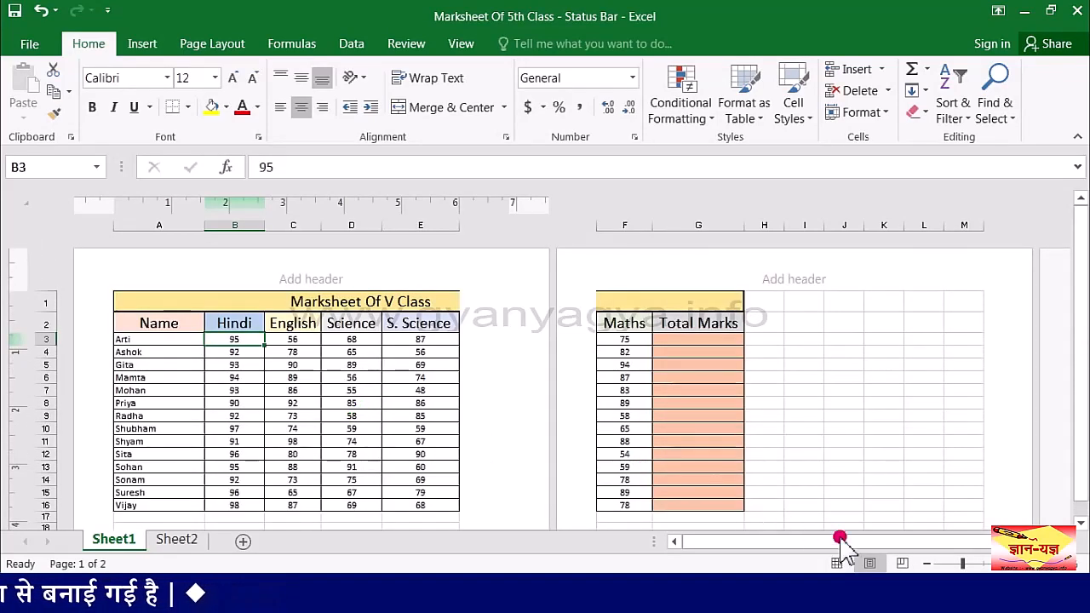
Show the marksheet in Page Break Preview to examine its page division, and go to cell A1
click(905, 566)
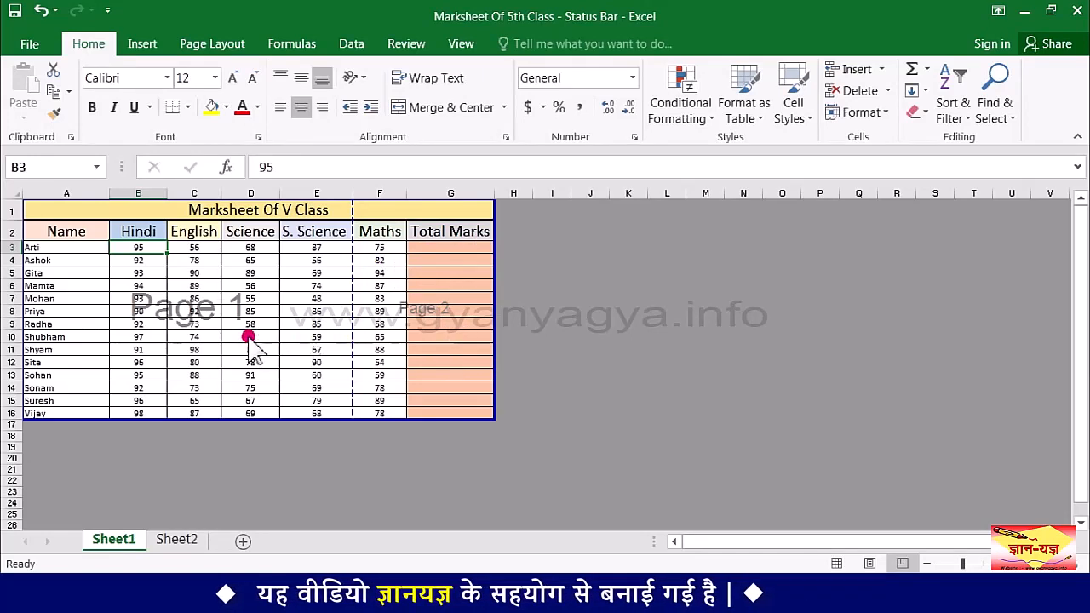
click(414, 338)
key(ctrl+Home)
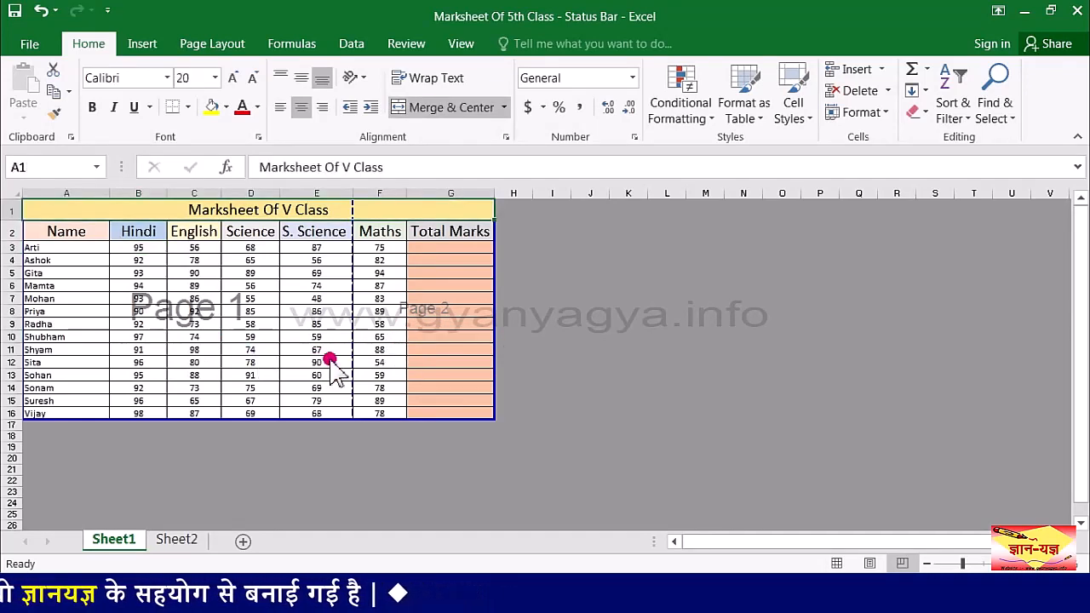
Return the sheet to Normal view and reduce the zoom to 40%
click(837, 564)
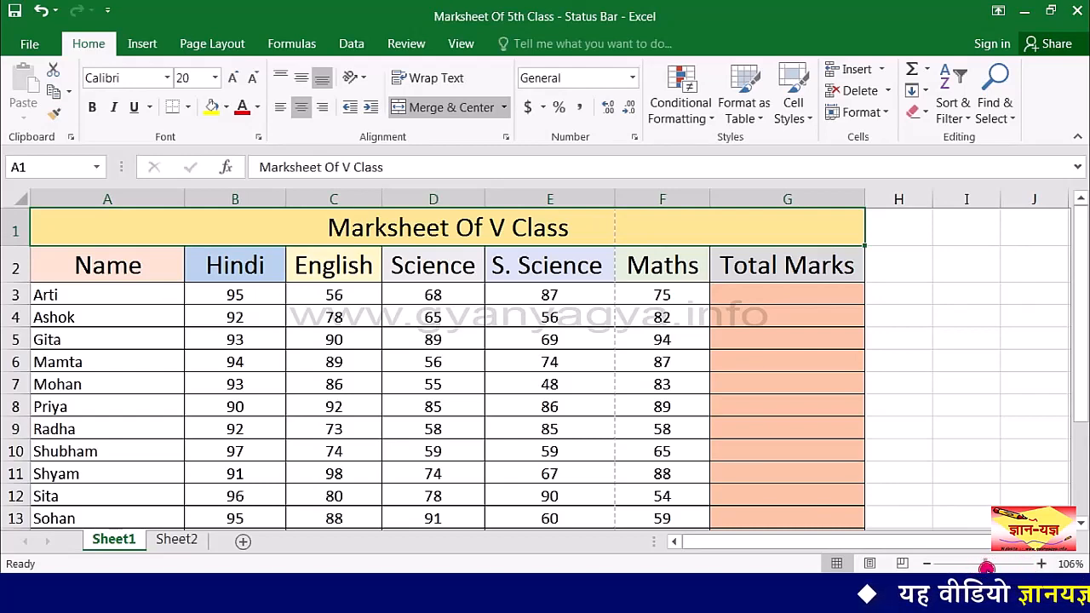
mouse_move(987, 566)
mouse_down()
mouse_move(1000, 566)
mouse_move(989, 568)
mouse_up()
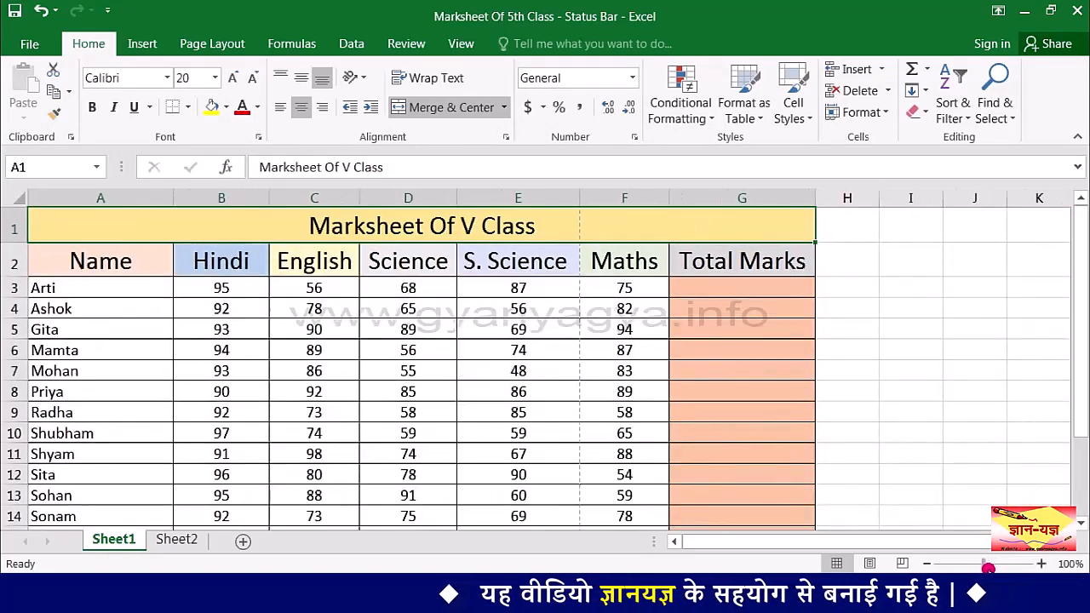
click(924, 566)
click(924, 566)
click(923, 566)
click(924, 565)
click(924, 565)
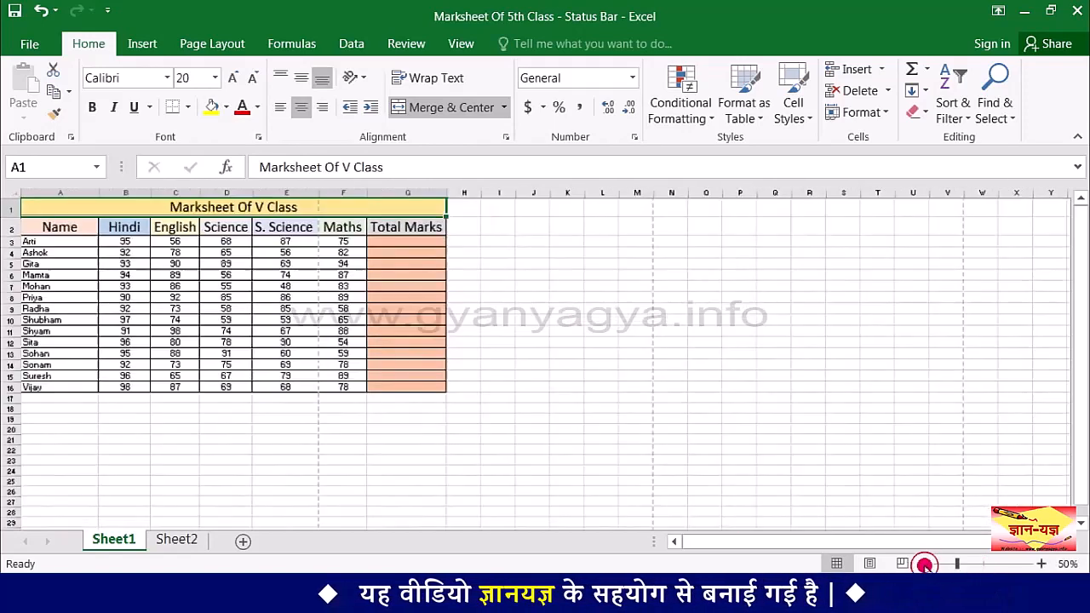
click(924, 565)
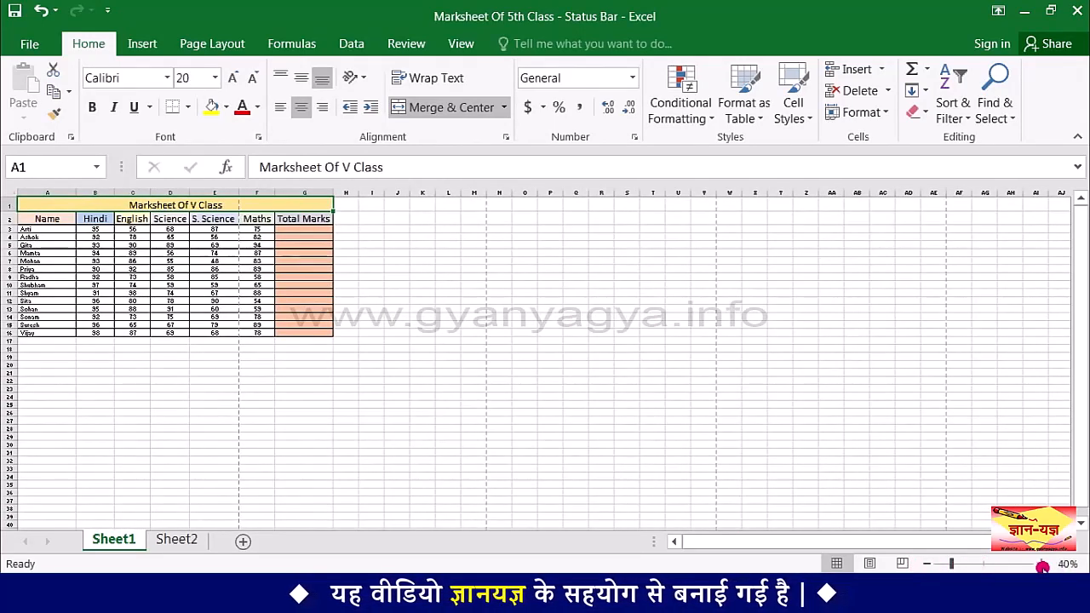
Enlarge the worksheet zoom in 10% increments to beyond 130%
click(1043, 565)
click(1043, 566)
click(1042, 566)
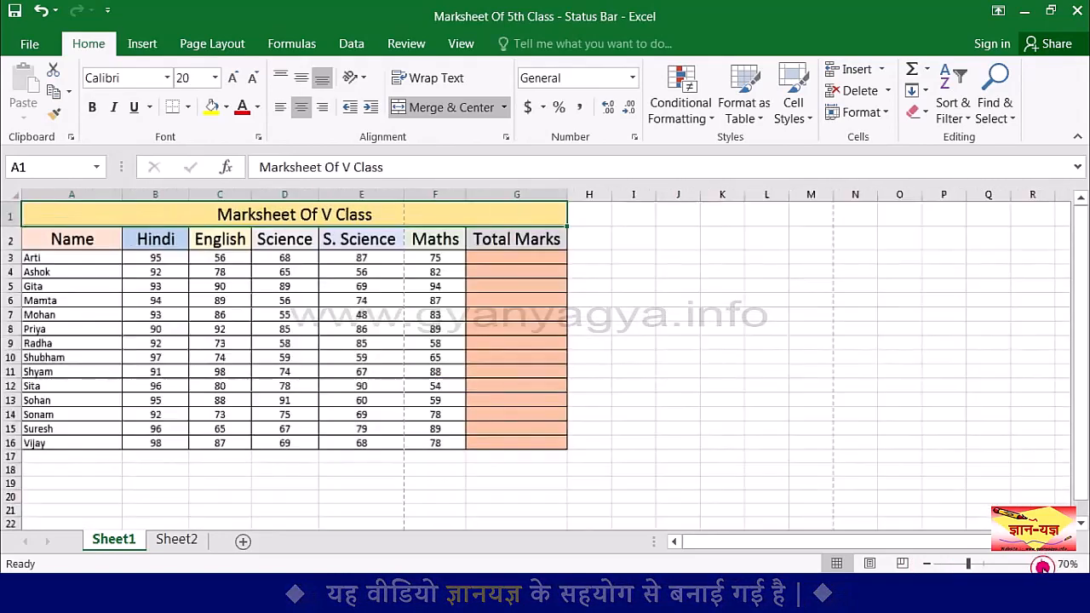
click(1043, 565)
click(1042, 565)
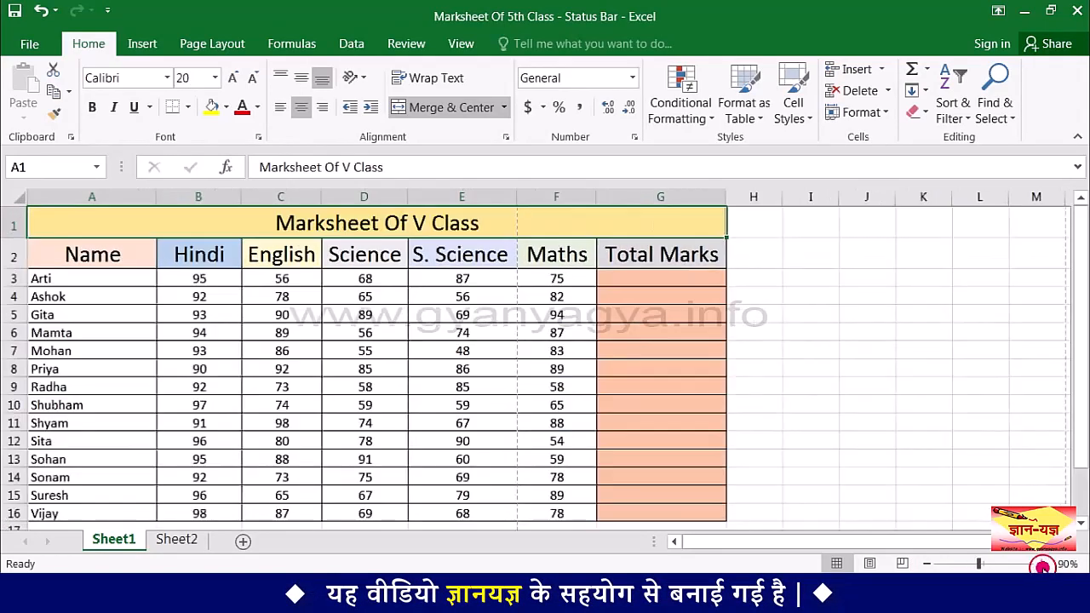
click(1043, 566)
click(1043, 566)
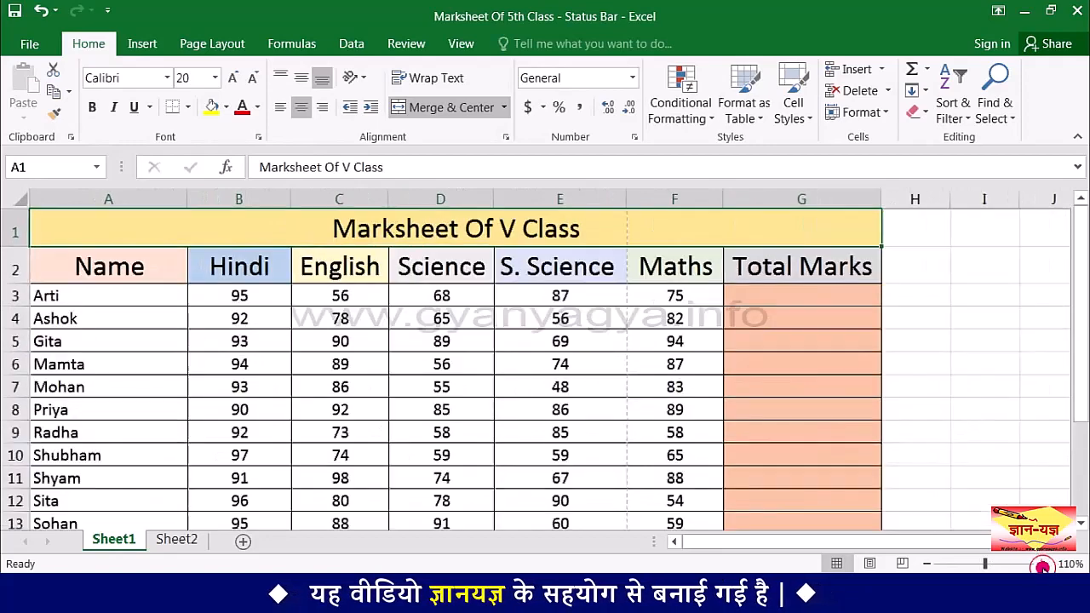
click(1043, 566)
click(1043, 566)
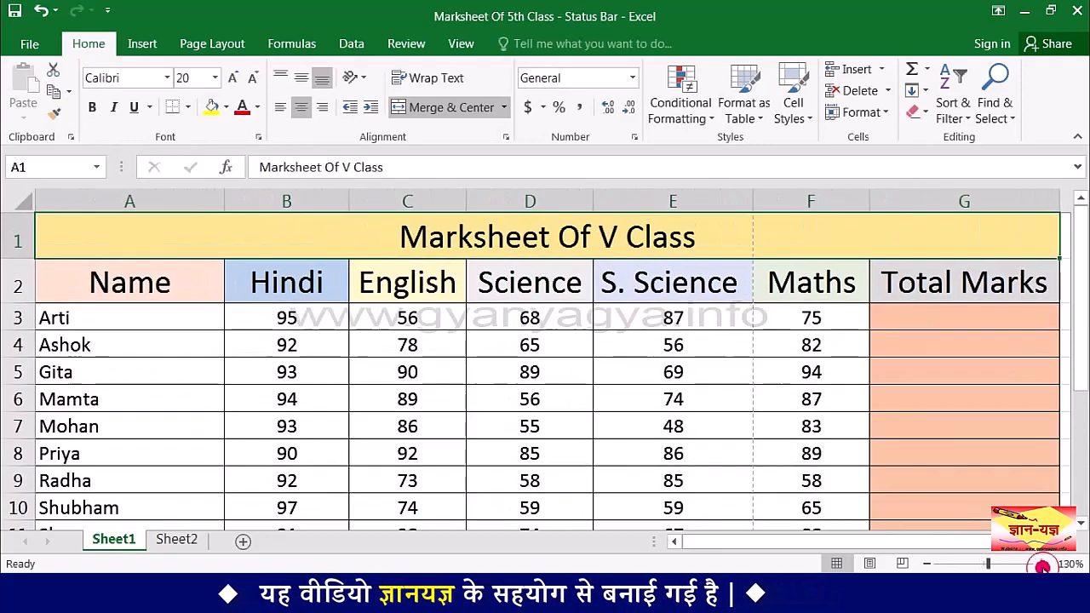
click(1042, 566)
Reduce the worksheet zoom in 10% increments to 70%
click(926, 564)
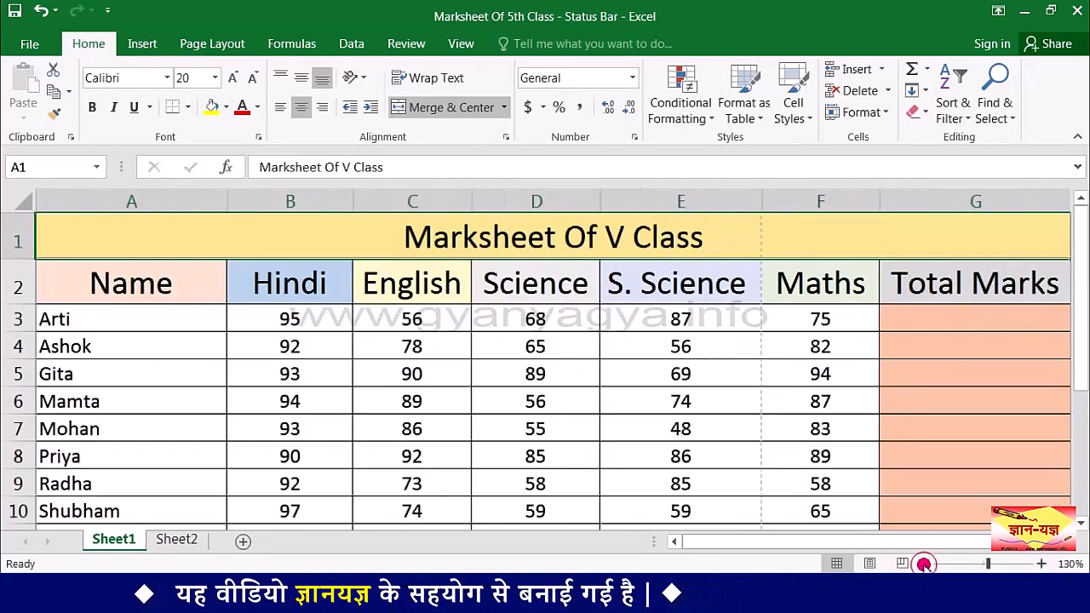
click(925, 564)
click(924, 564)
click(925, 564)
click(924, 564)
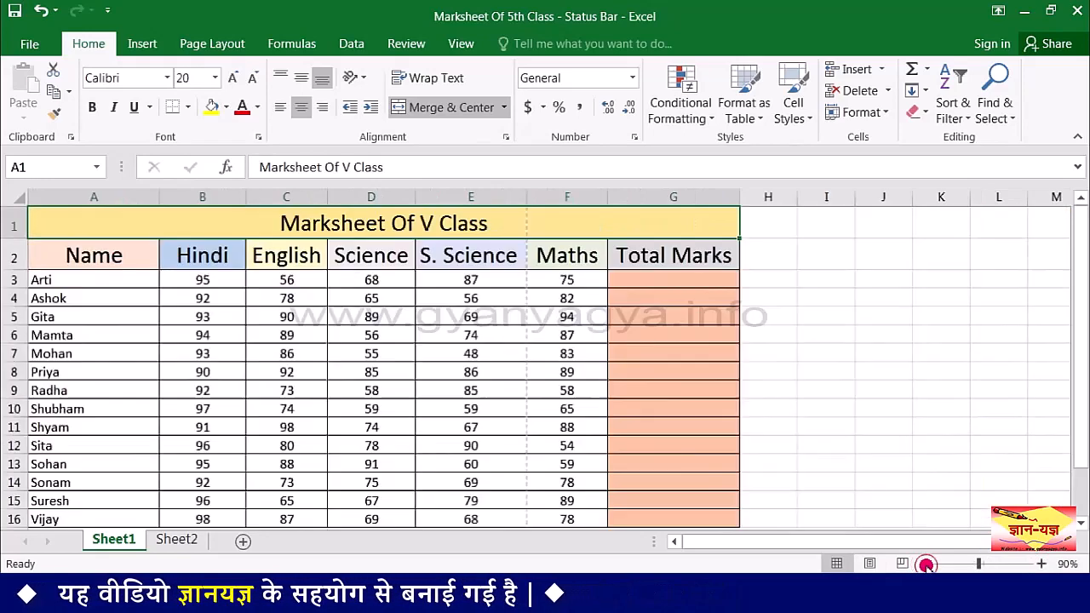
click(925, 565)
click(925, 565)
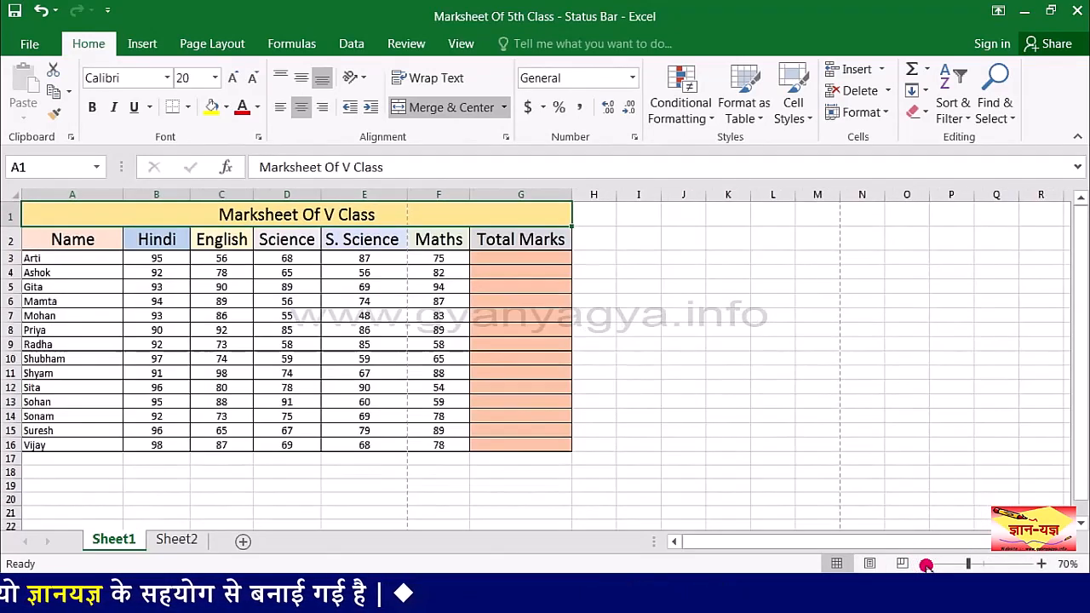
Raise the worksheet zoom to 120%
click(1043, 565)
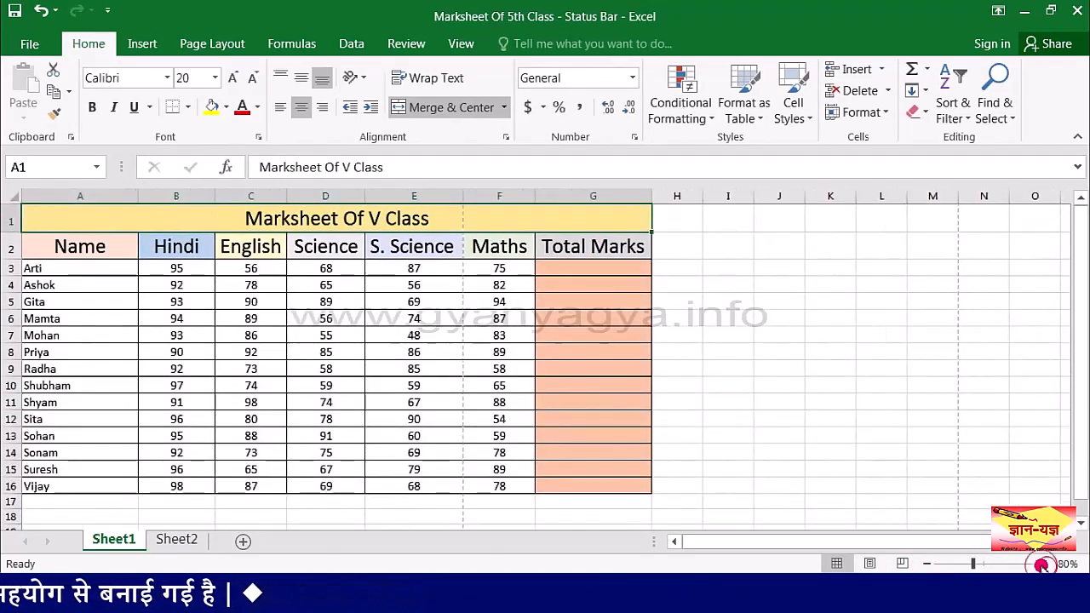
click(1043, 565)
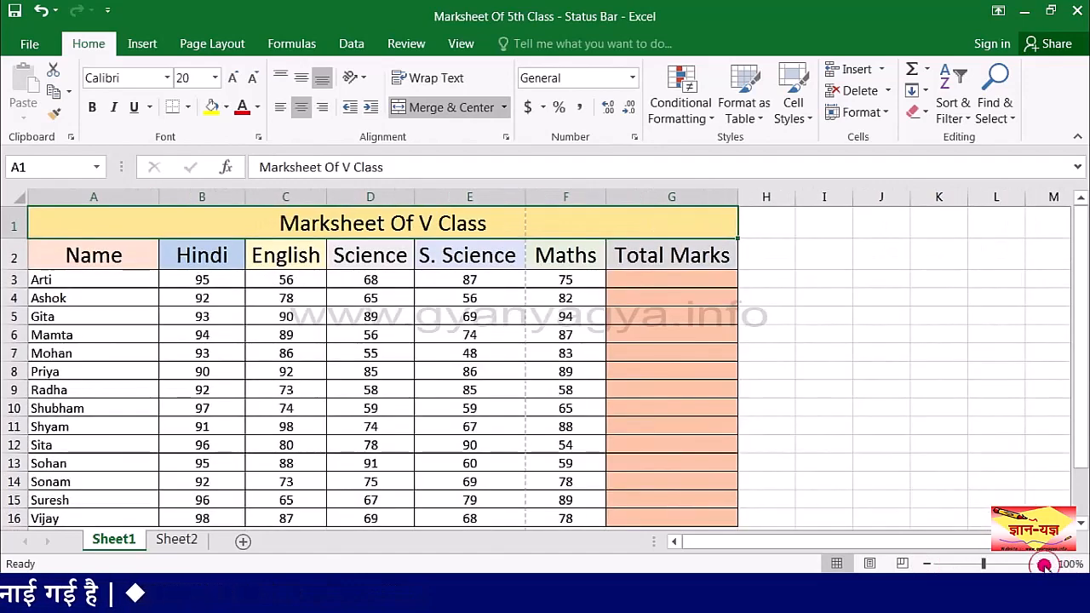
click(1042, 565)
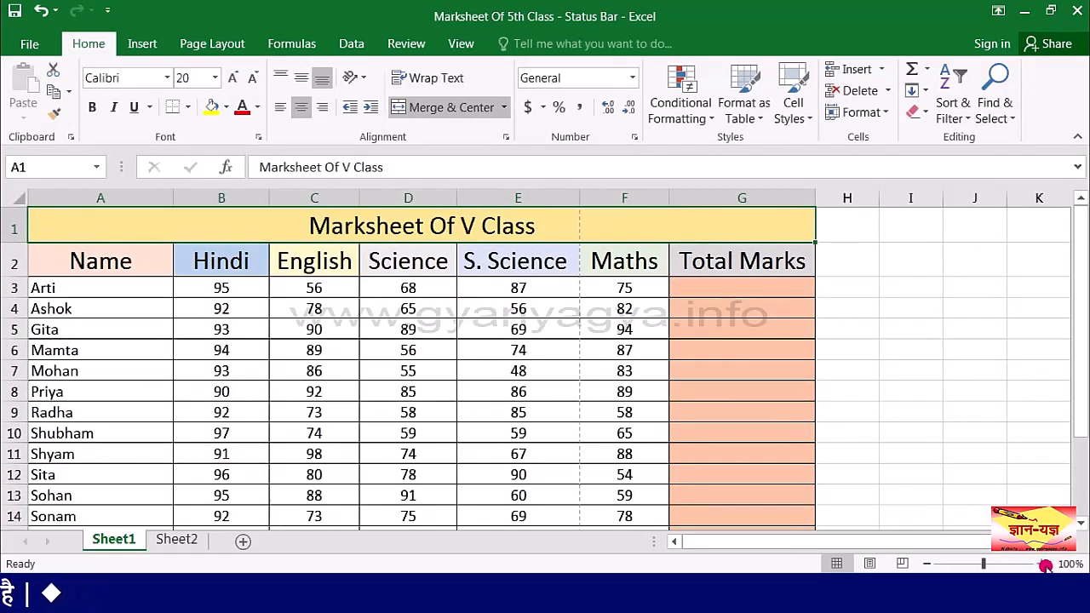
click(1044, 565)
click(1045, 565)
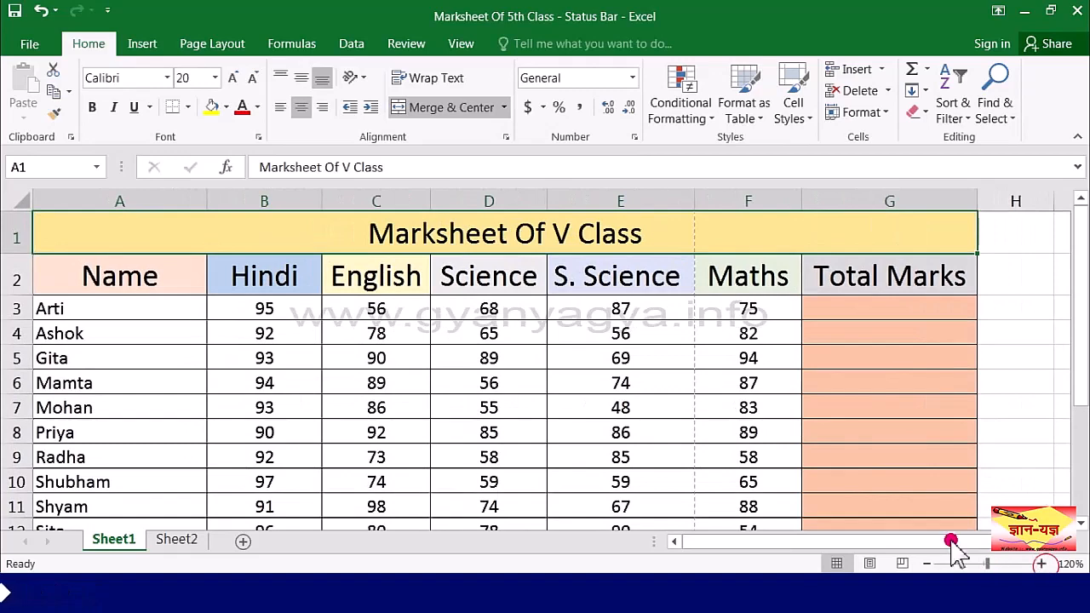